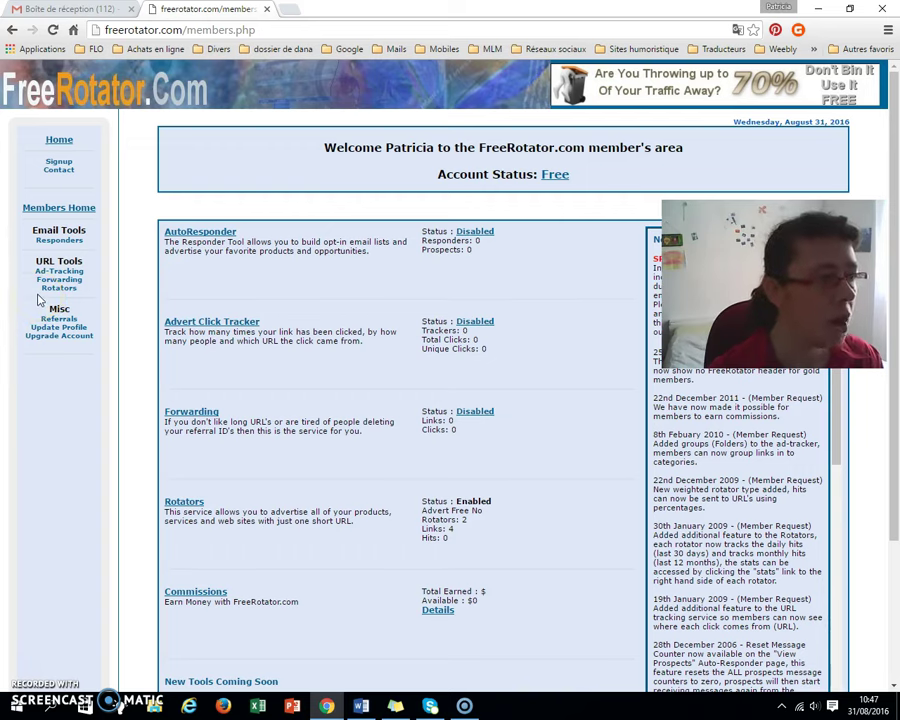
Step: Add a new rotator named "Toan" in the Rotators tool and save it
left_click(58, 289)
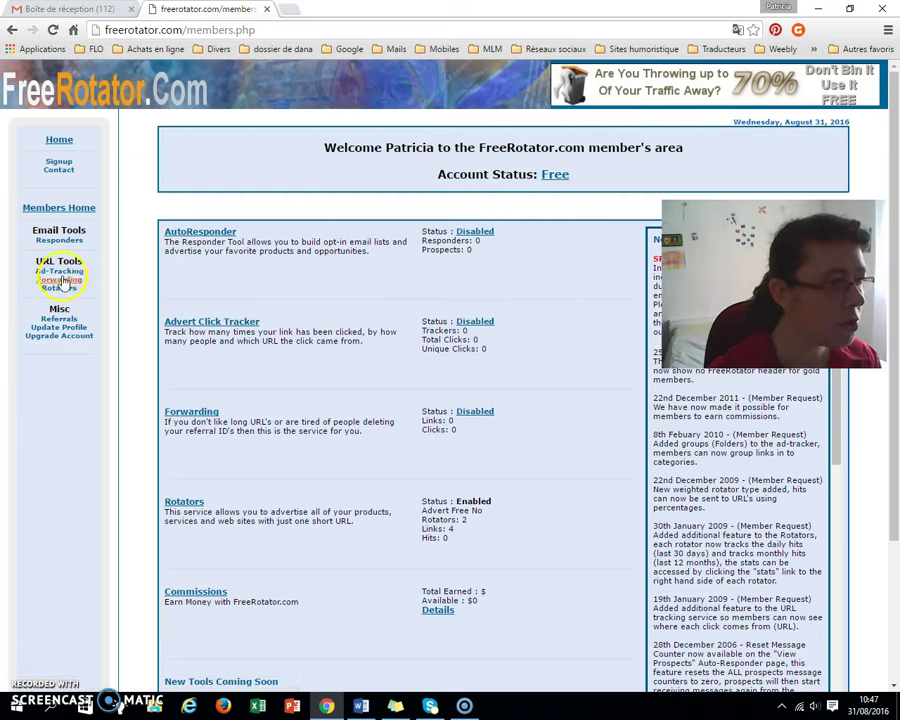
left_click(58, 288)
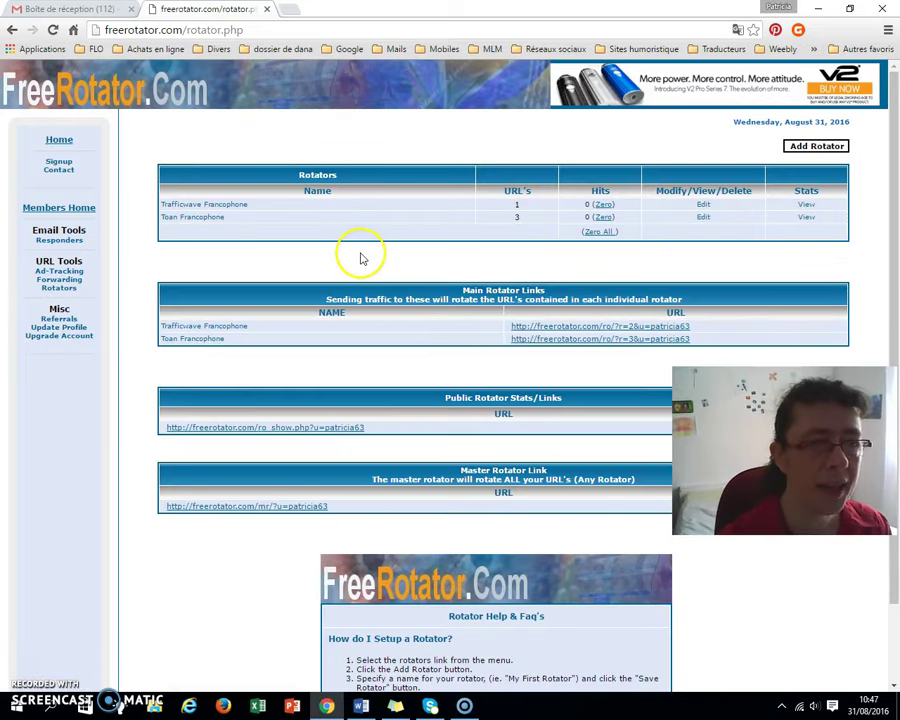
left_click(816, 148)
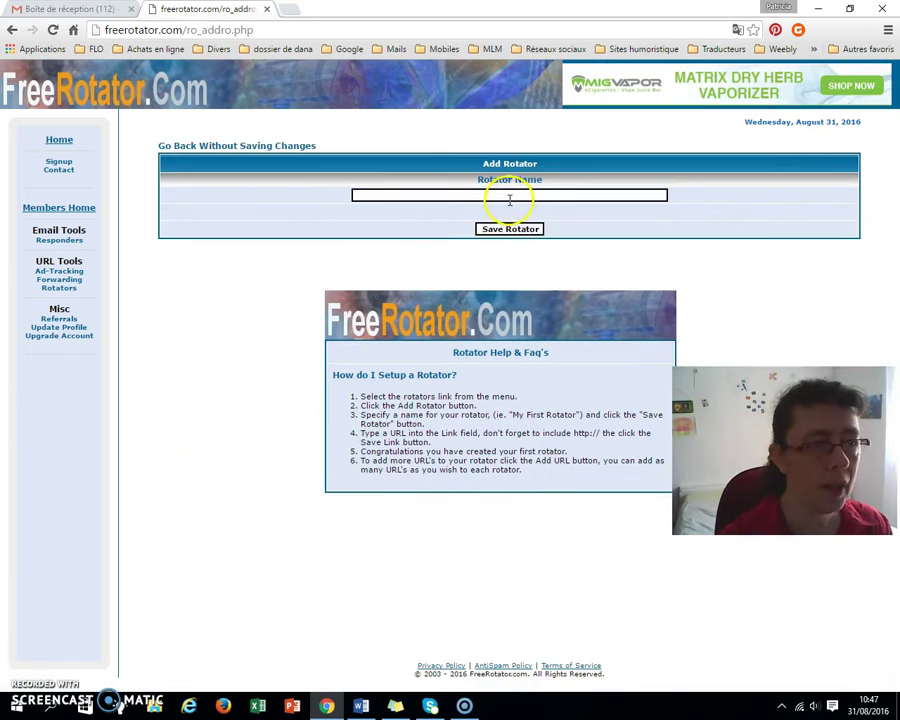
left_click(509, 197)
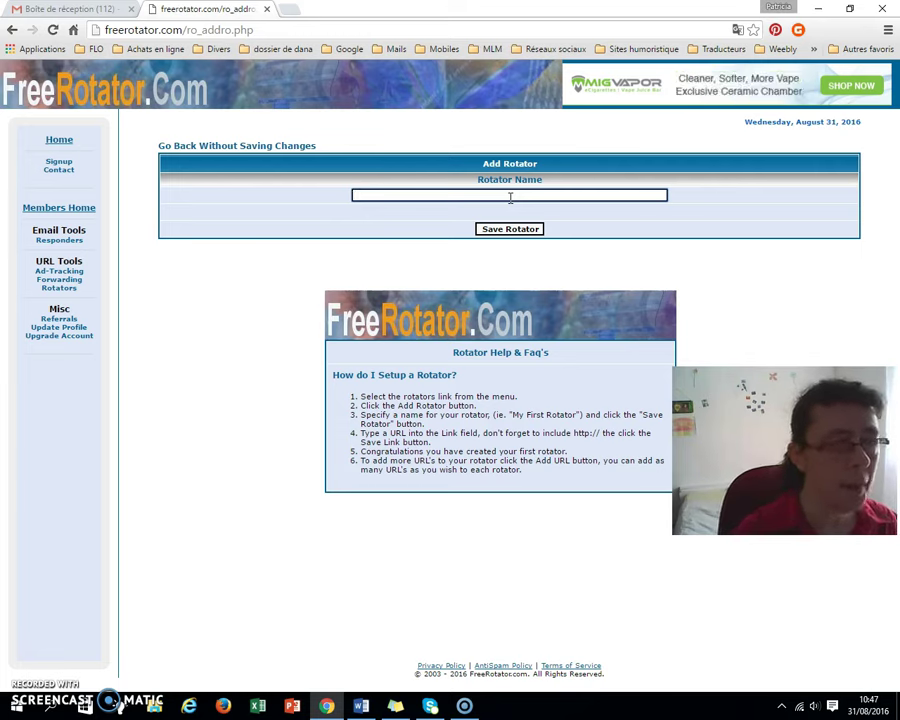
type("Toan Anglophone")
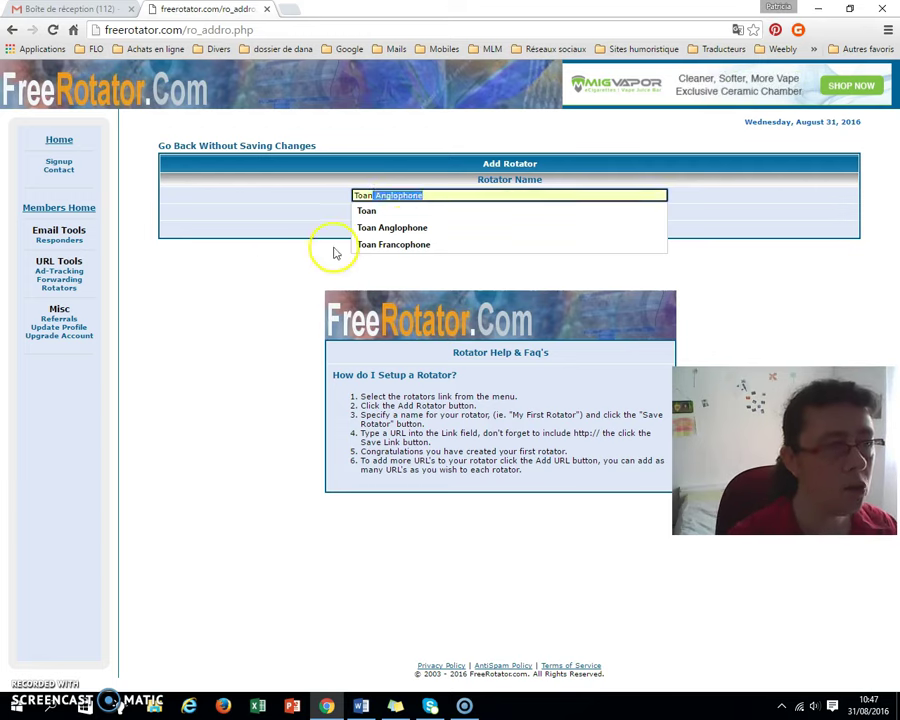
left_click(231, 266)
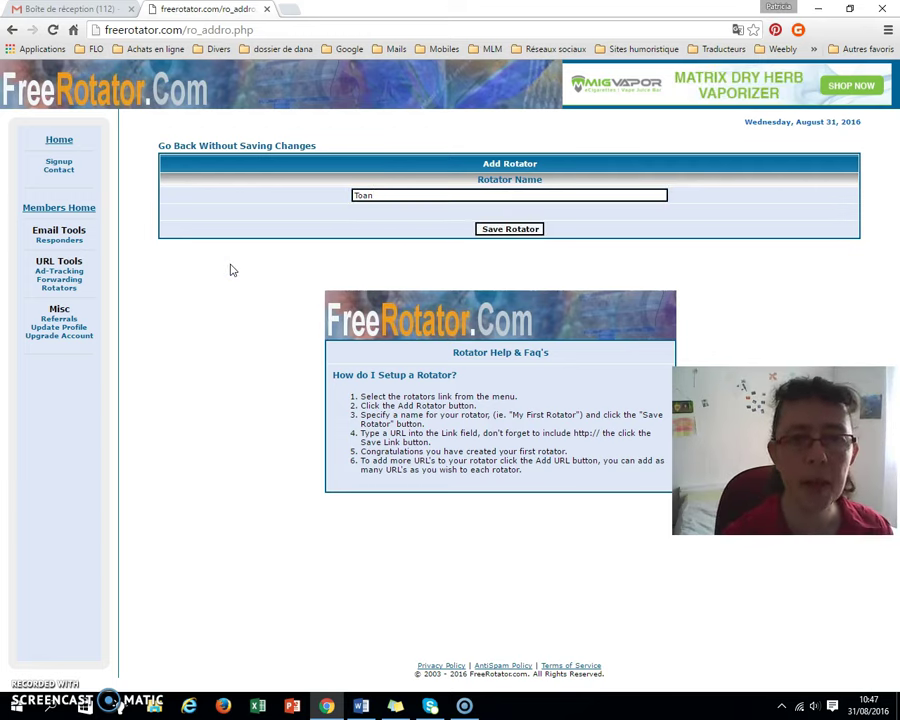
left_click(383, 195)
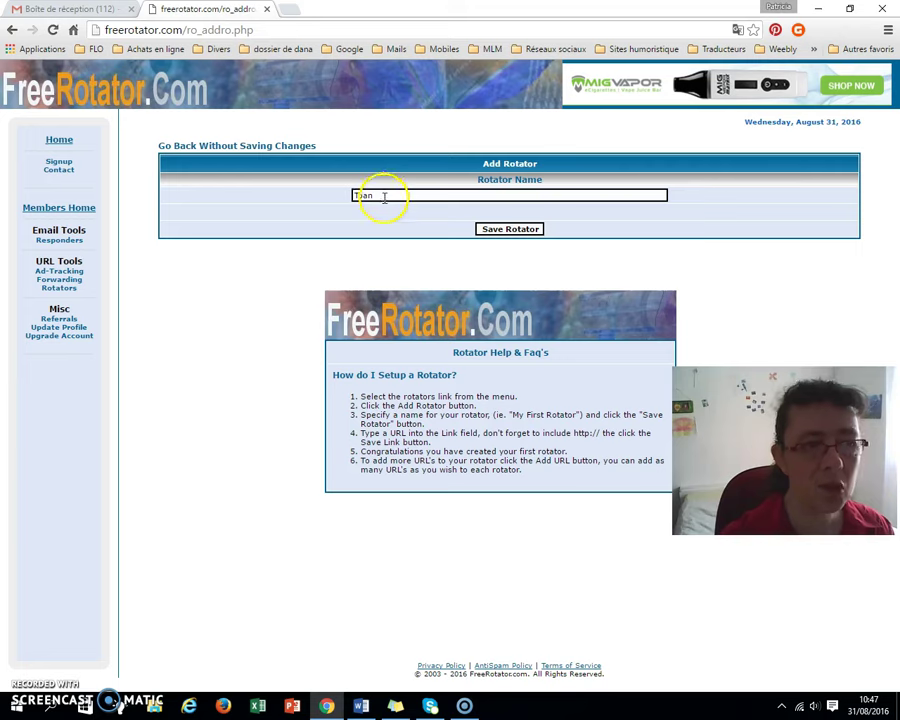
left_click(512, 230)
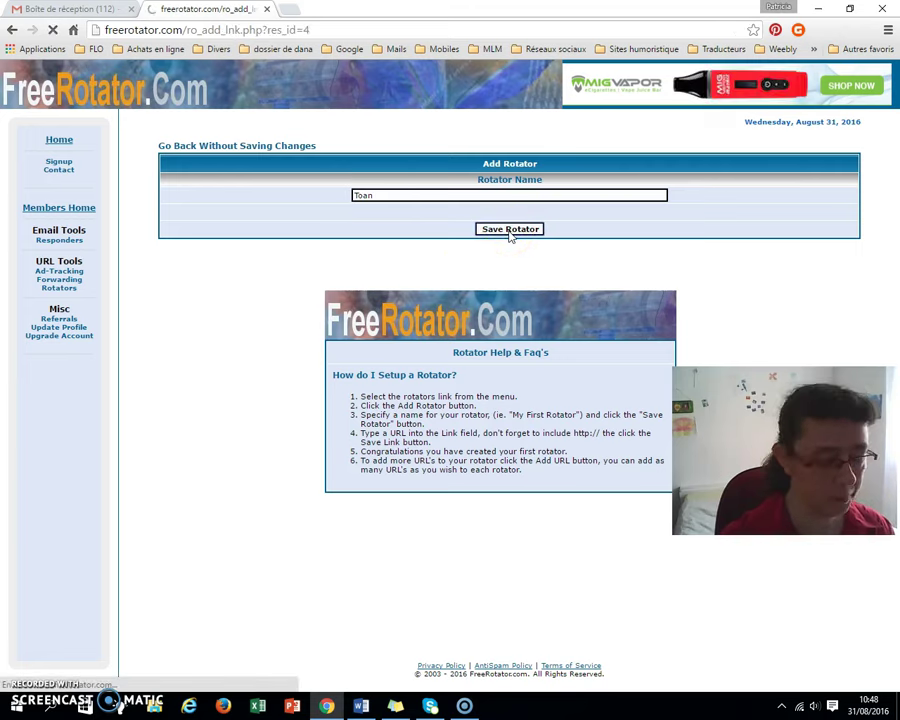
Step: Switch to Word and copy the blue lcp.trwv.net link from the document for the rotator's first URL
left_click(430, 207)
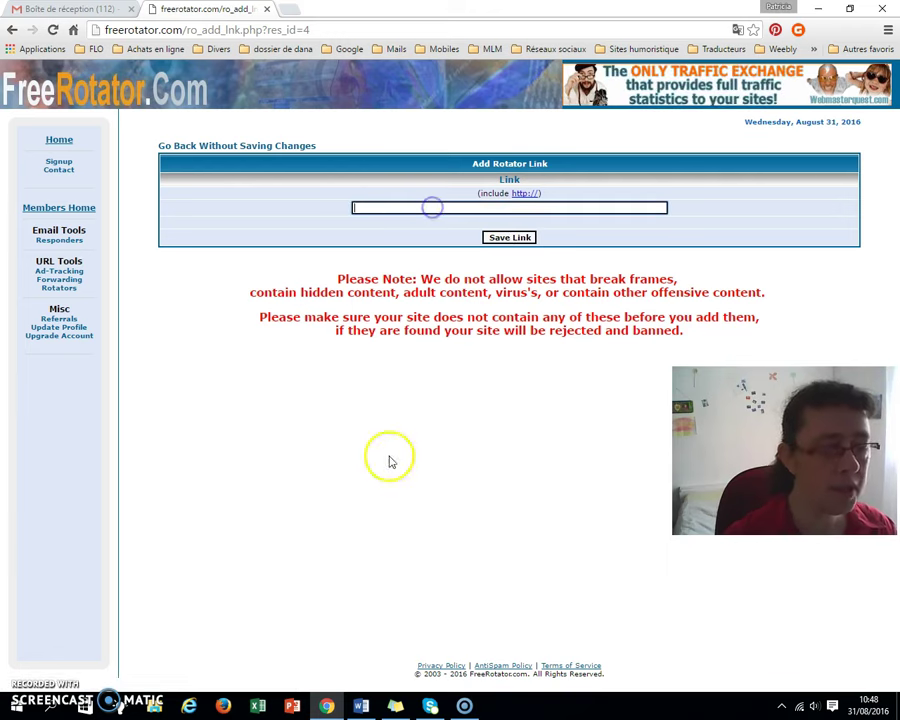
left_click(361, 706)
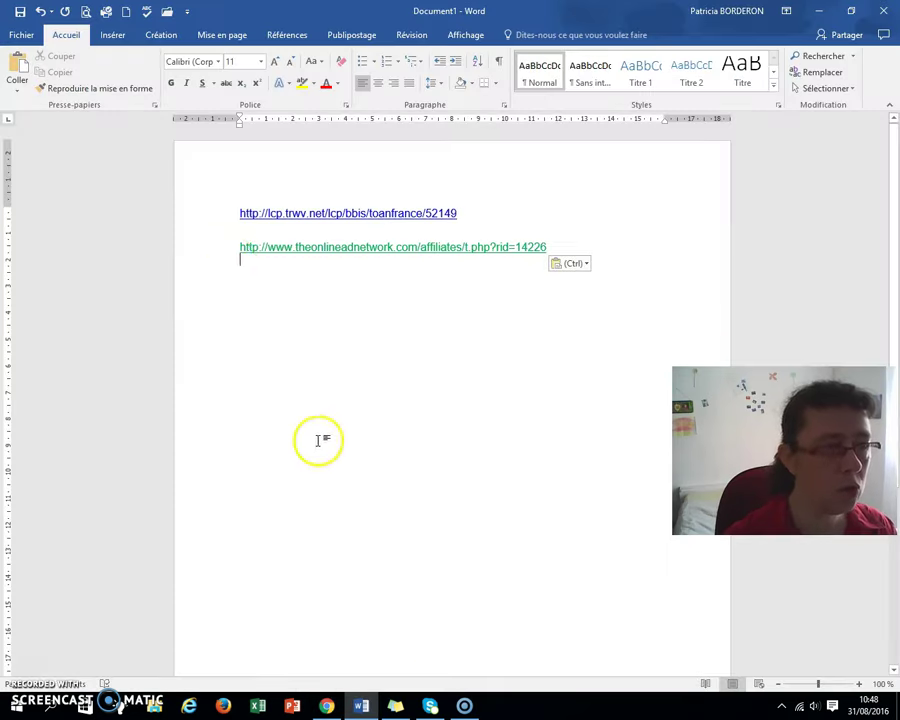
left_click(218, 212)
key("ctrl+c")
left_click(58, 70)
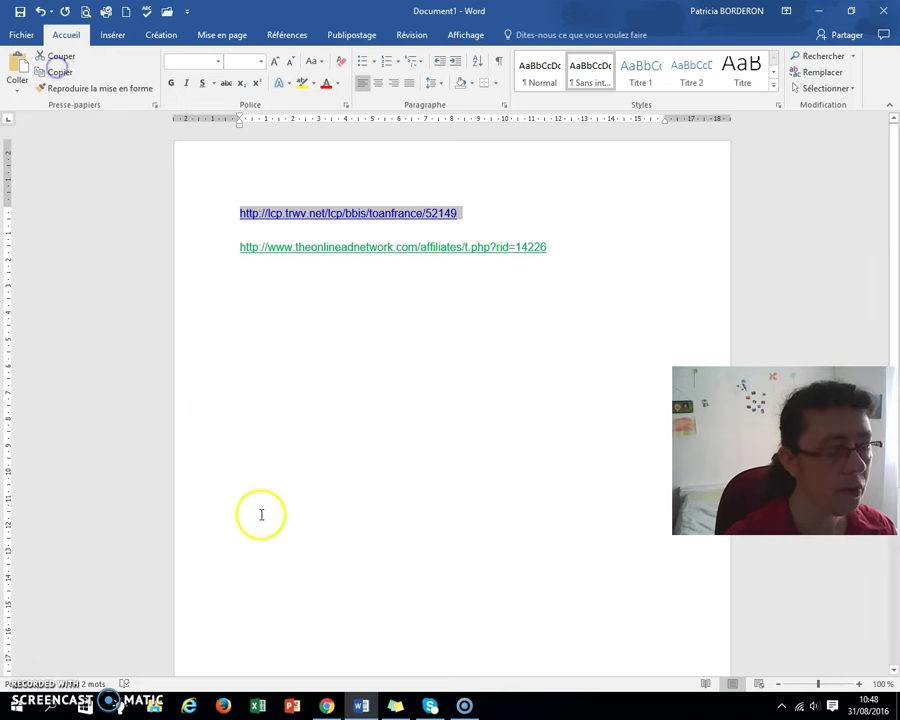
Step: Return to Chrome, paste the copied lcp.trwv.net link into the Toan rotator's link form and save it
left_click(326, 706)
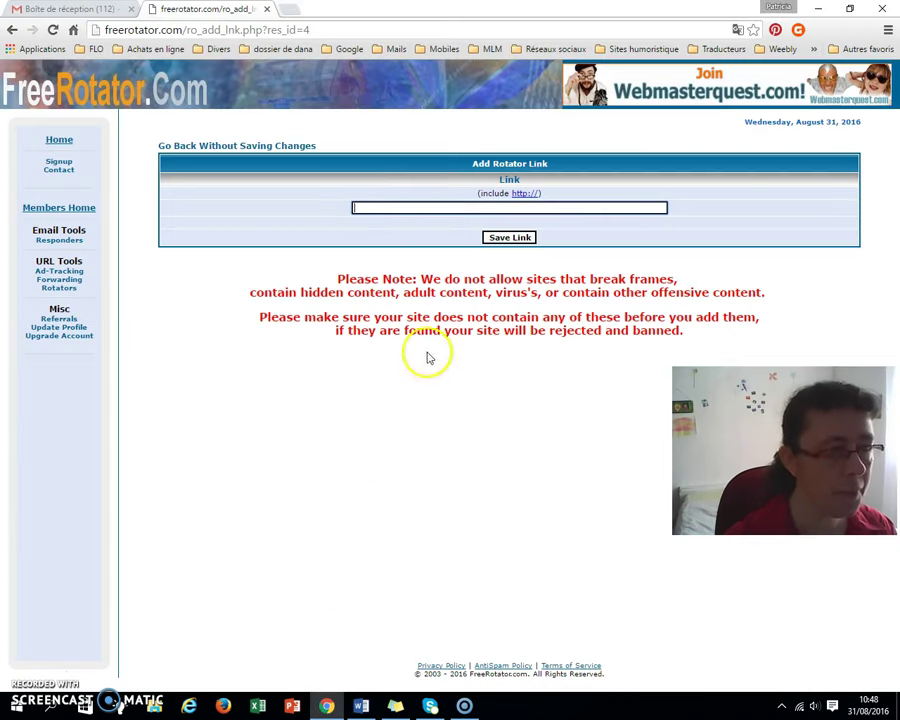
right_click(425, 207)
left_click(440, 291)
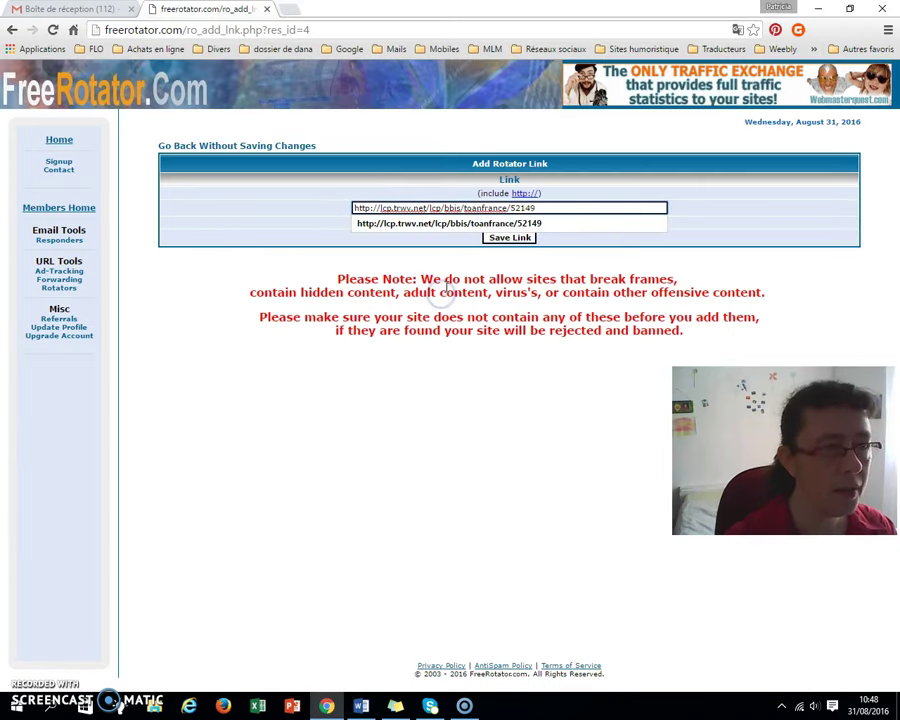
left_click(510, 239)
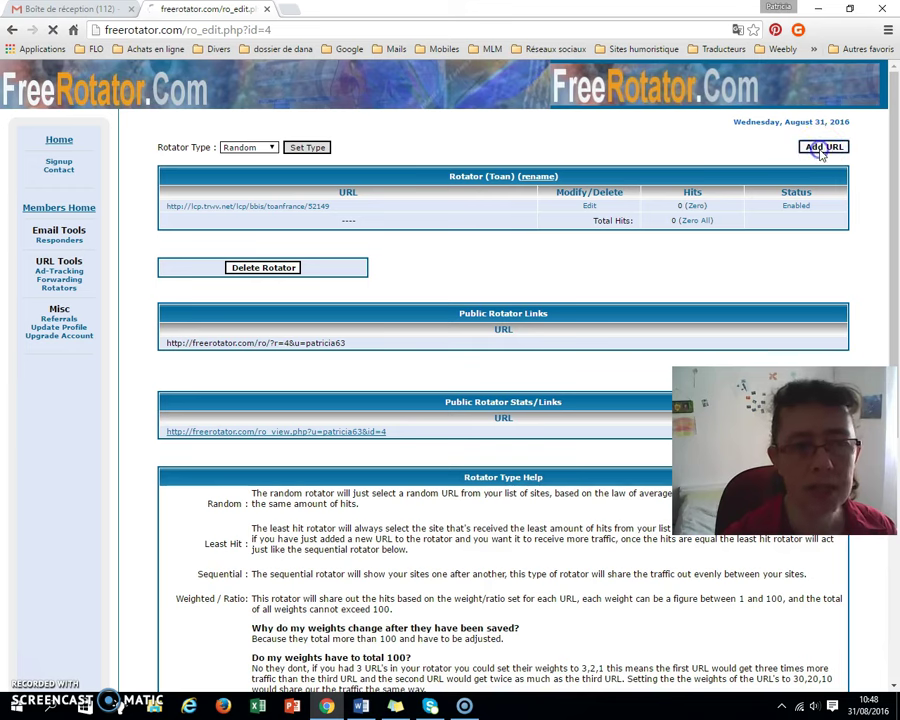
Step: Start another URL for the Toan rotator and copy the green theonlineadnetwork.com affiliate link from the Word document
left_click(461, 206)
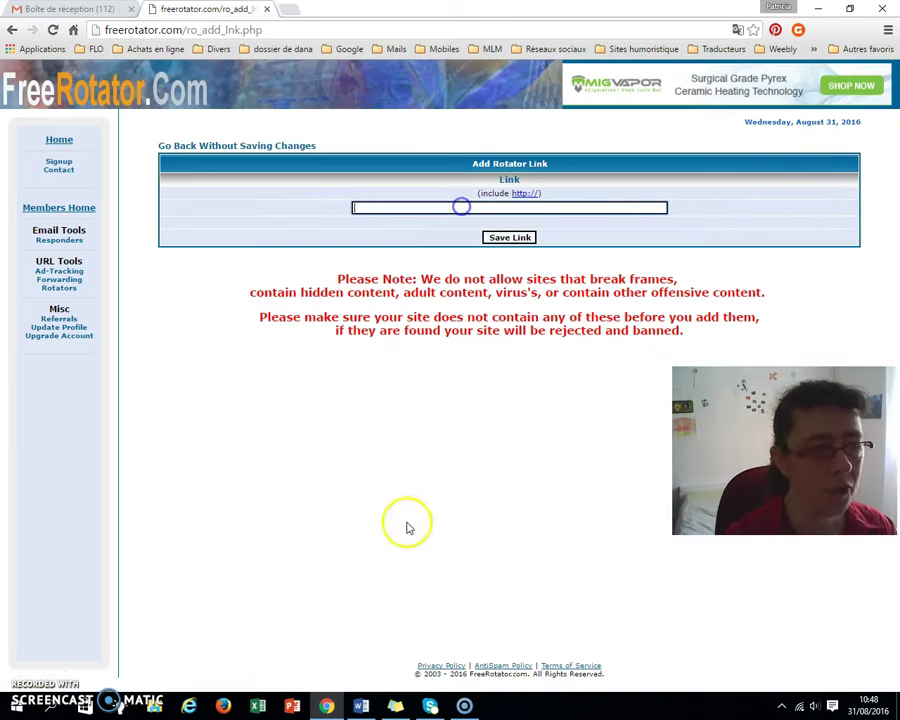
left_click(361, 706)
left_click(218, 251)
key("ctrl+c")
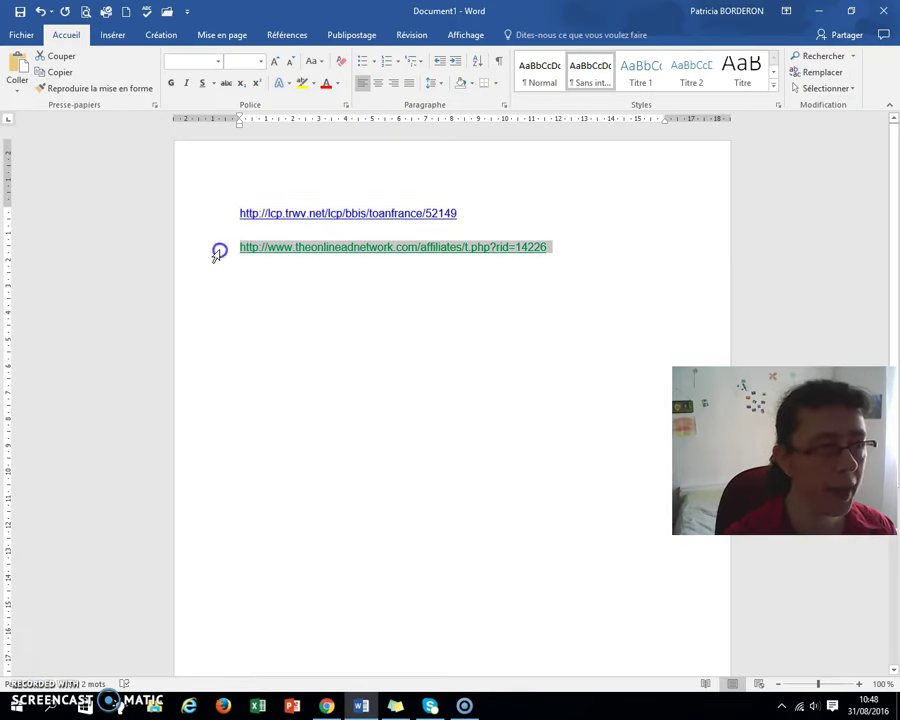
left_click(56, 72)
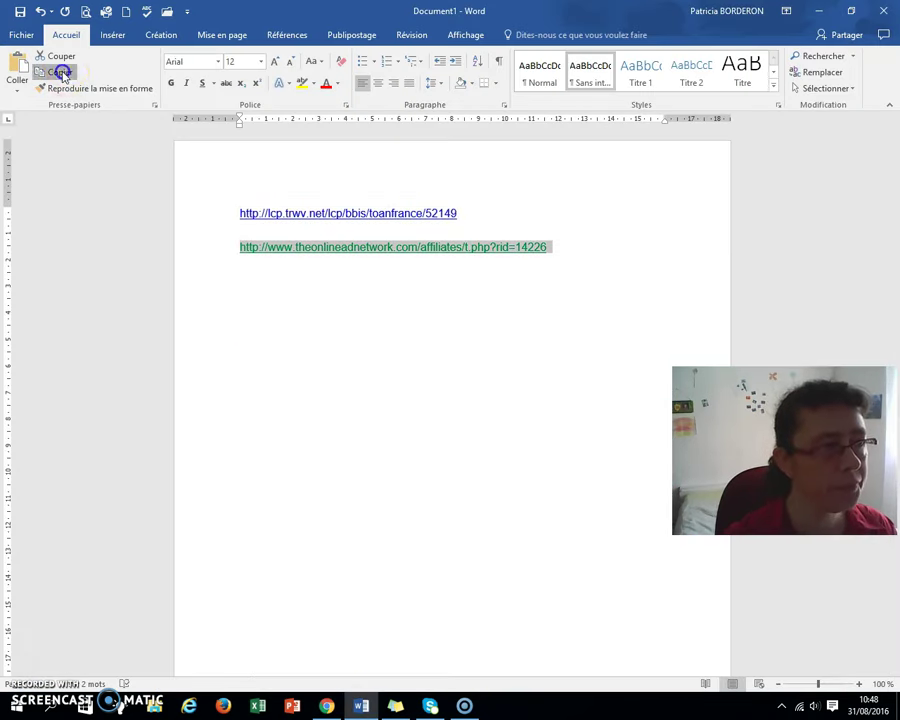
Step: Switch back to Chrome and save the copied theonlineadnetwork.com link as the Toan rotator's second URL
left_click(326, 706)
right_click(401, 207)
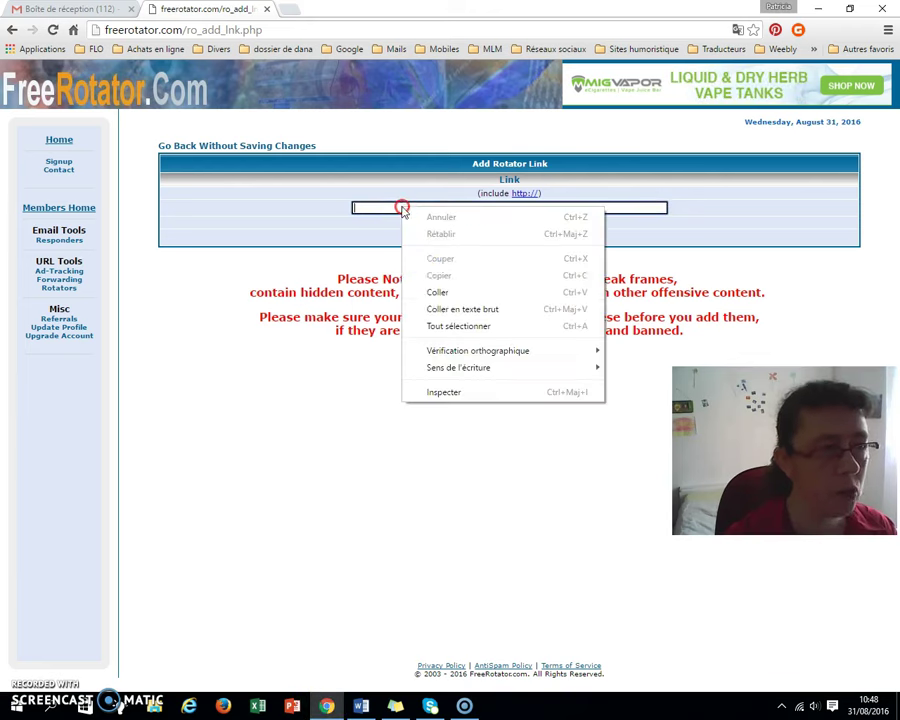
left_click(424, 293)
left_click(520, 239)
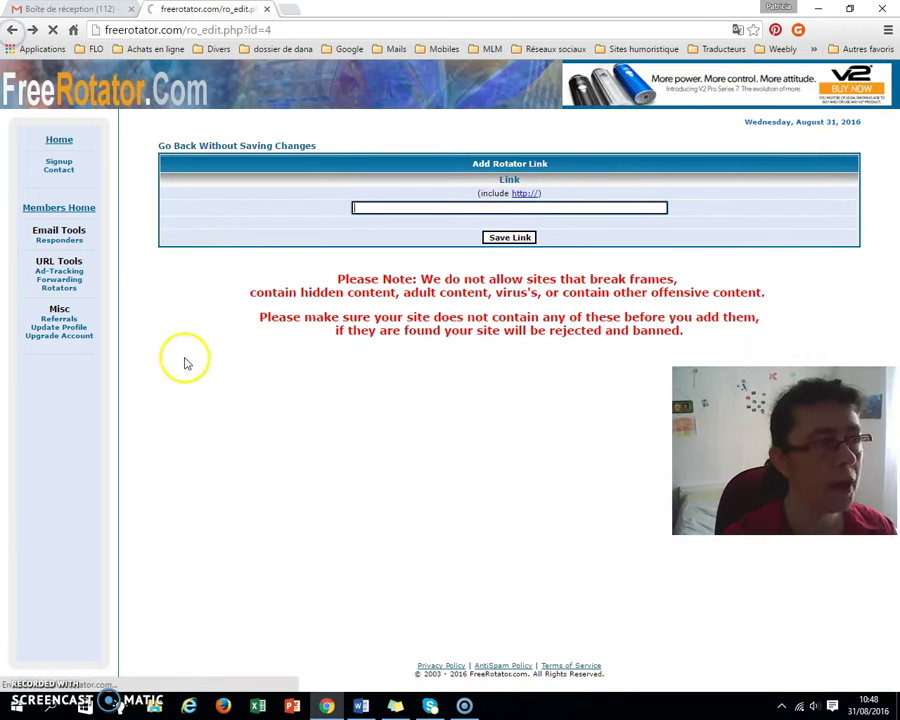
Step: Copy the Toan rotator's public link from its edit page
left_click_drag(358, 357, 163, 362)
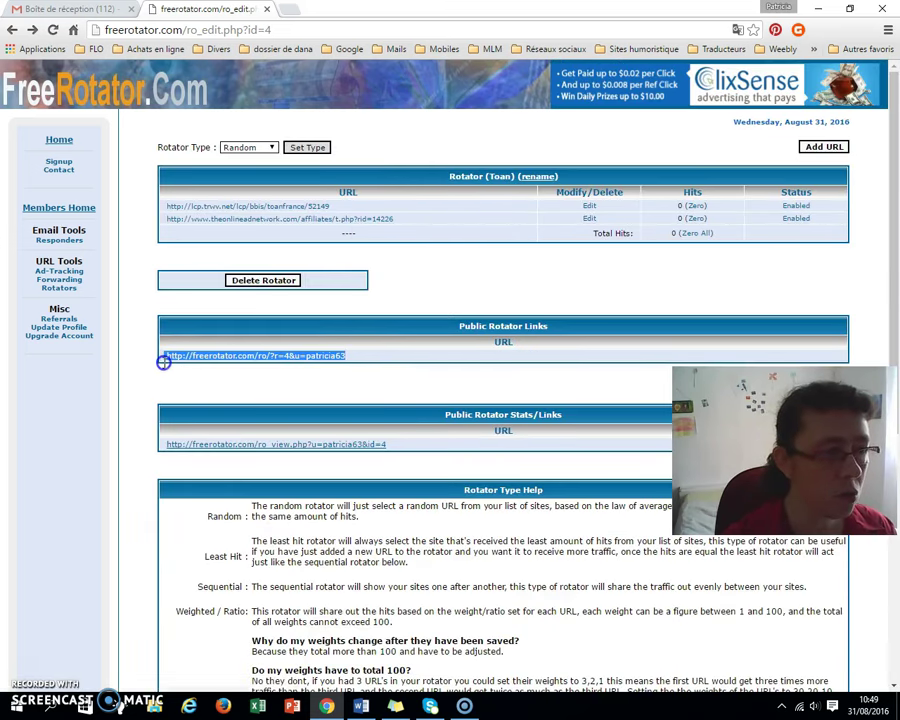
right_click(240, 355)
left_click(250, 362)
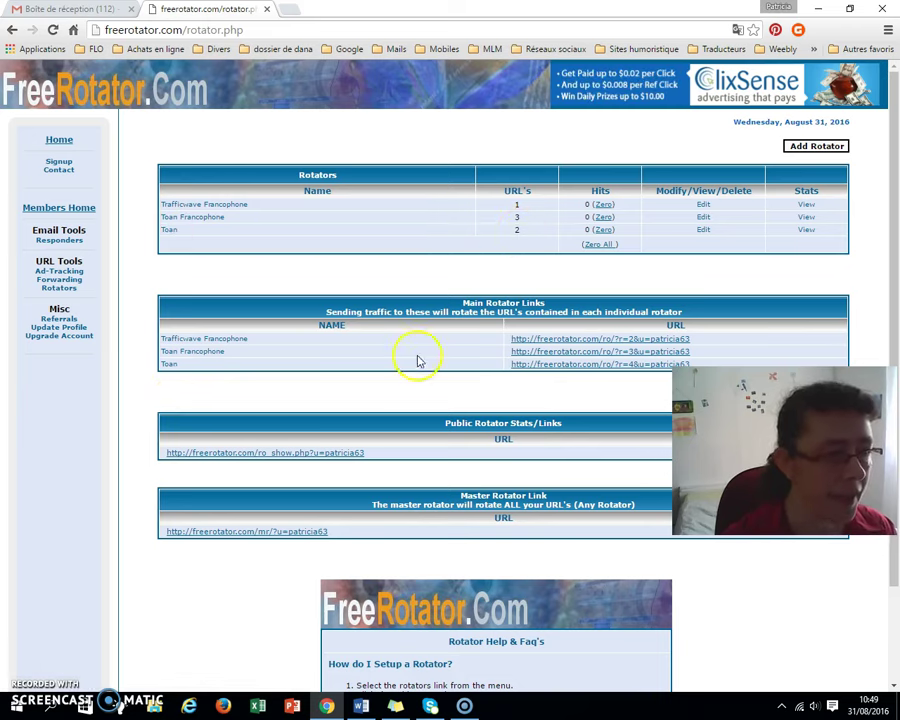
Step: Locate the Toan entry among the main rotator links, visit the site's home page and load the copied Toan rotator link from there
left_click_drag(718, 398, 718, 408)
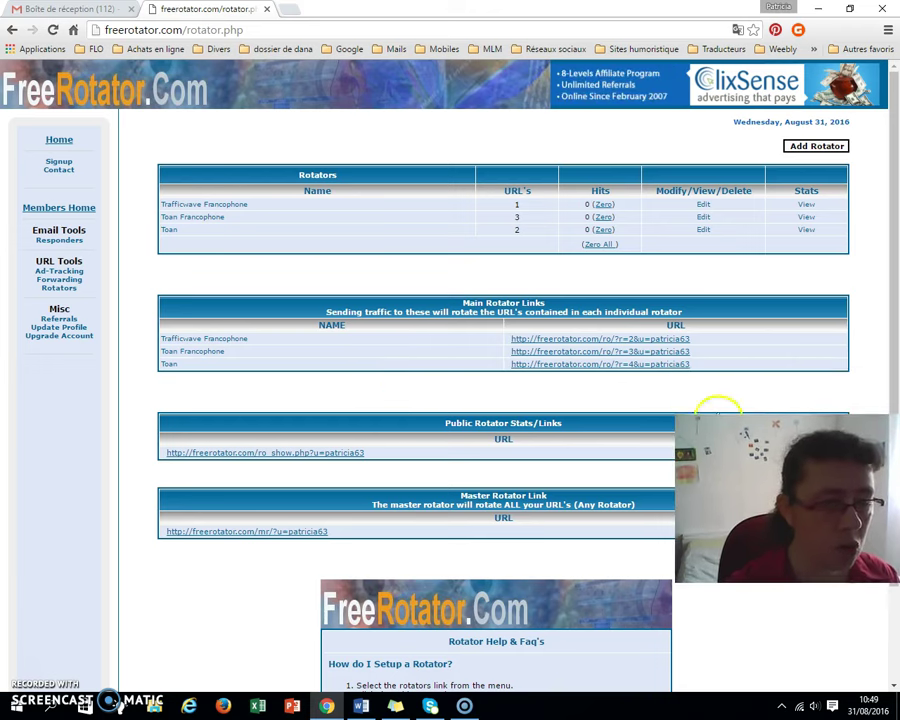
left_click_drag(687, 367, 510, 367)
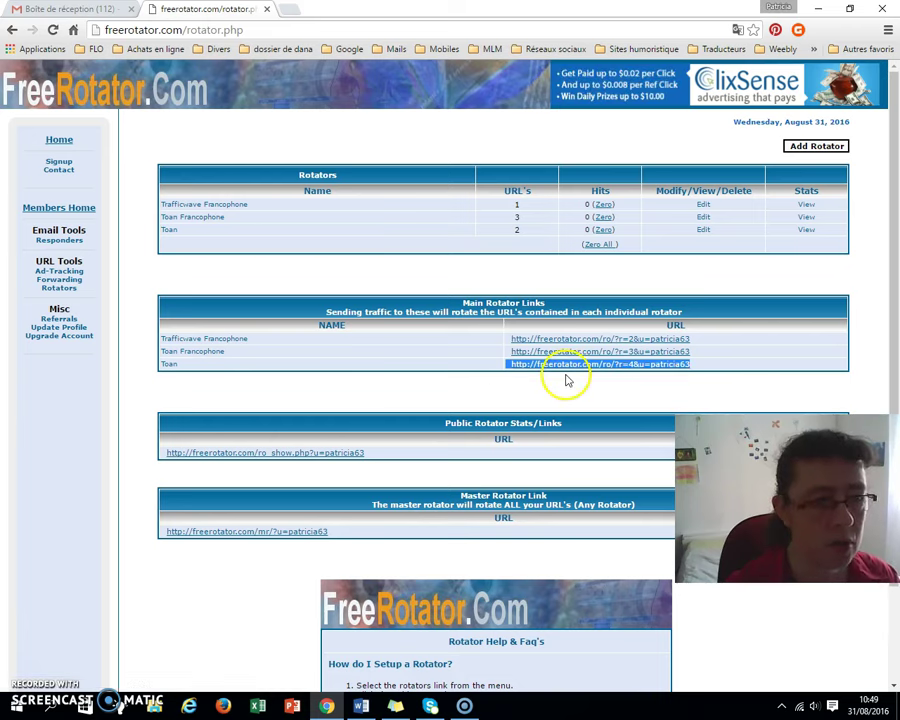
left_click(58, 143)
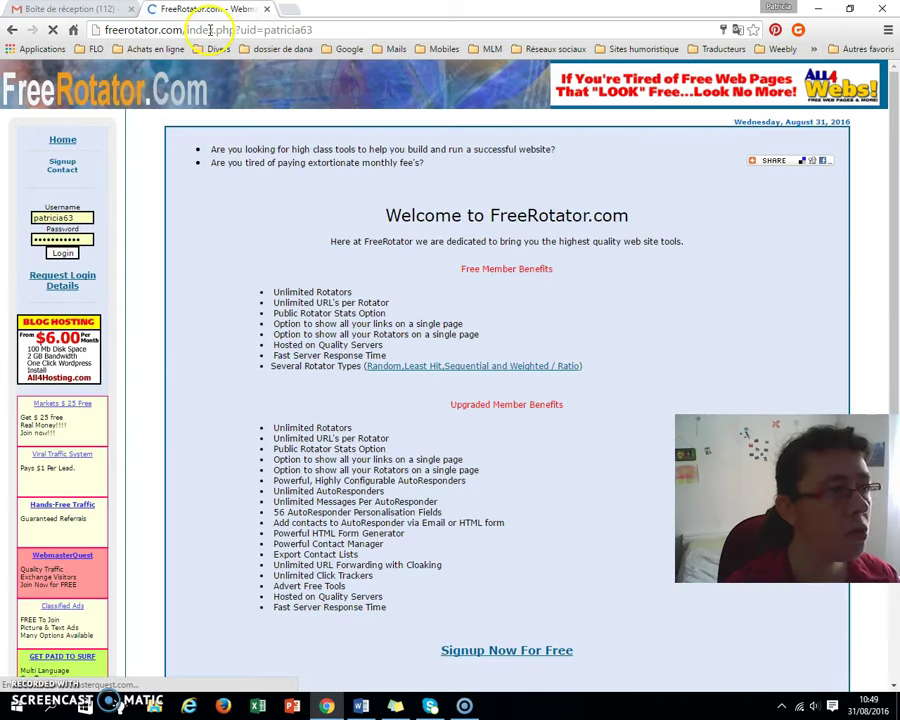
left_click(208, 29)
right_click(209, 30)
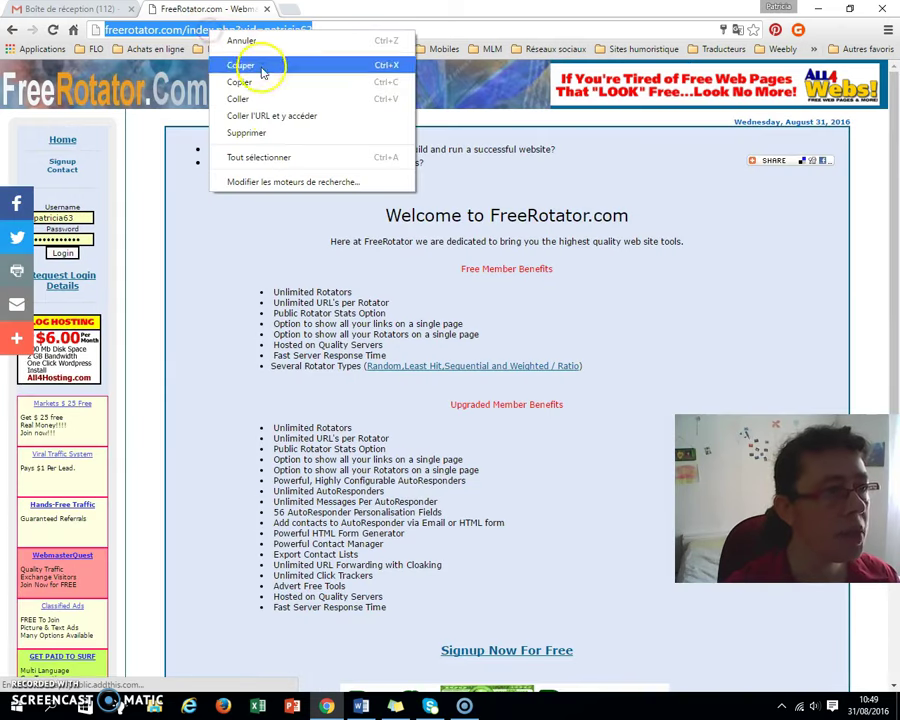
left_click(272, 116)
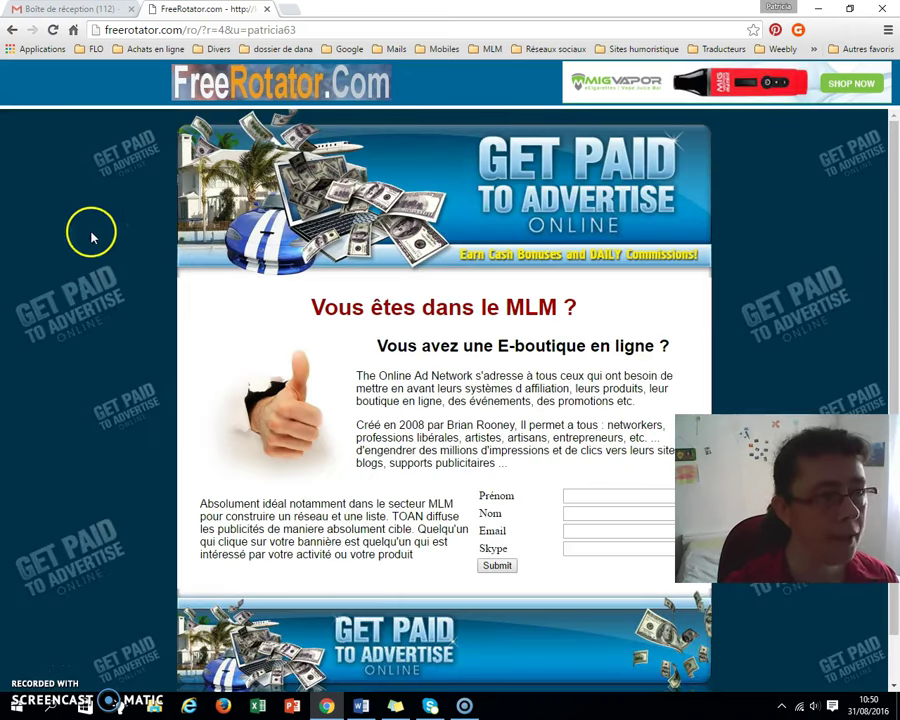
Step: Reload the Toan rotator link to test the rotation, comparing the displayed page with the two links in the Word document
left_click(52, 30)
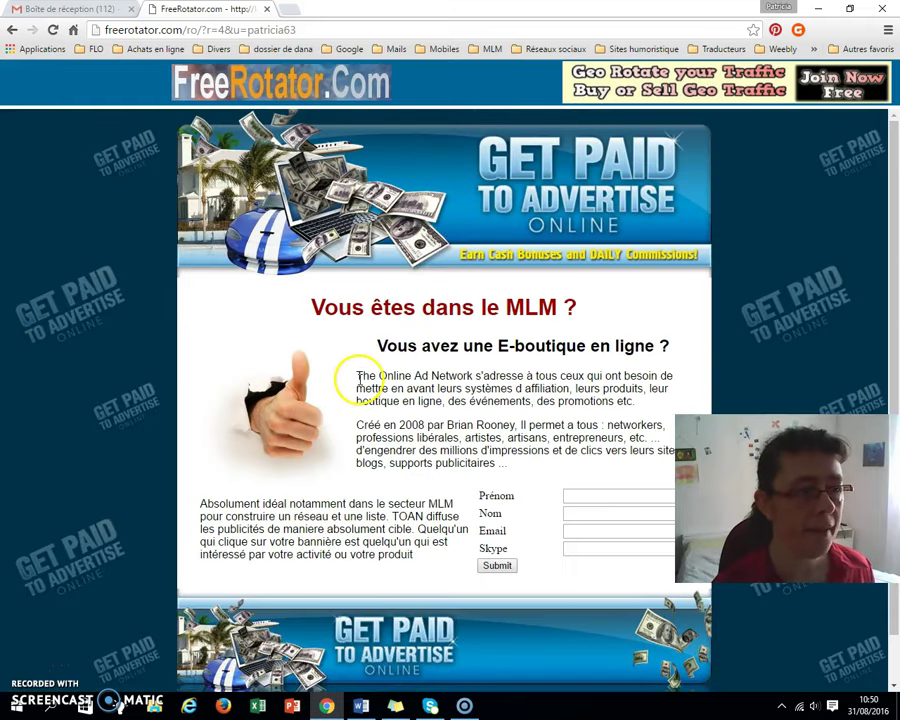
left_click(358, 706)
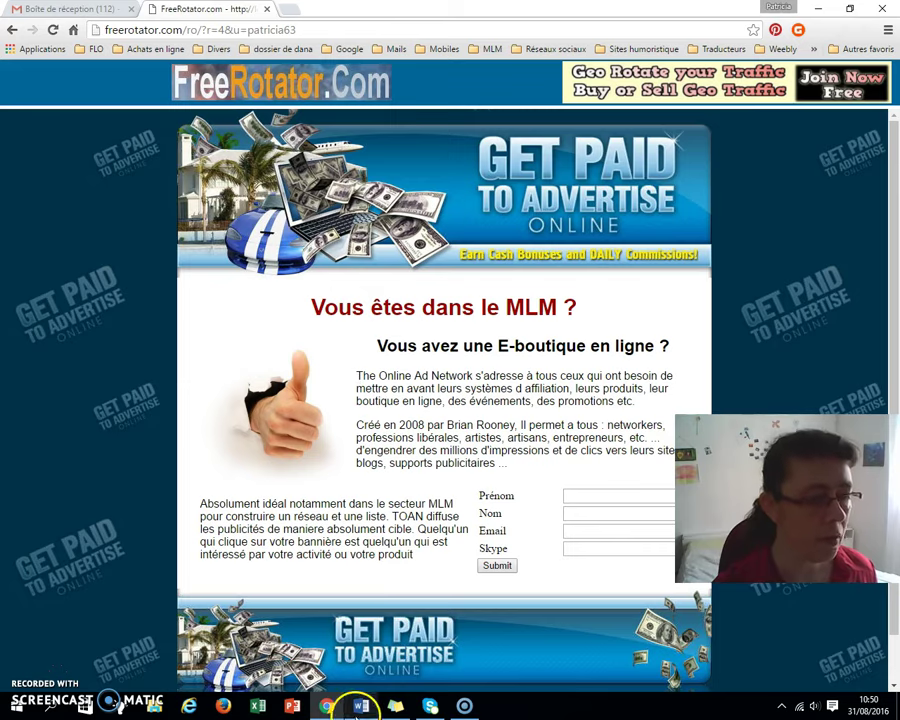
left_click(331, 528)
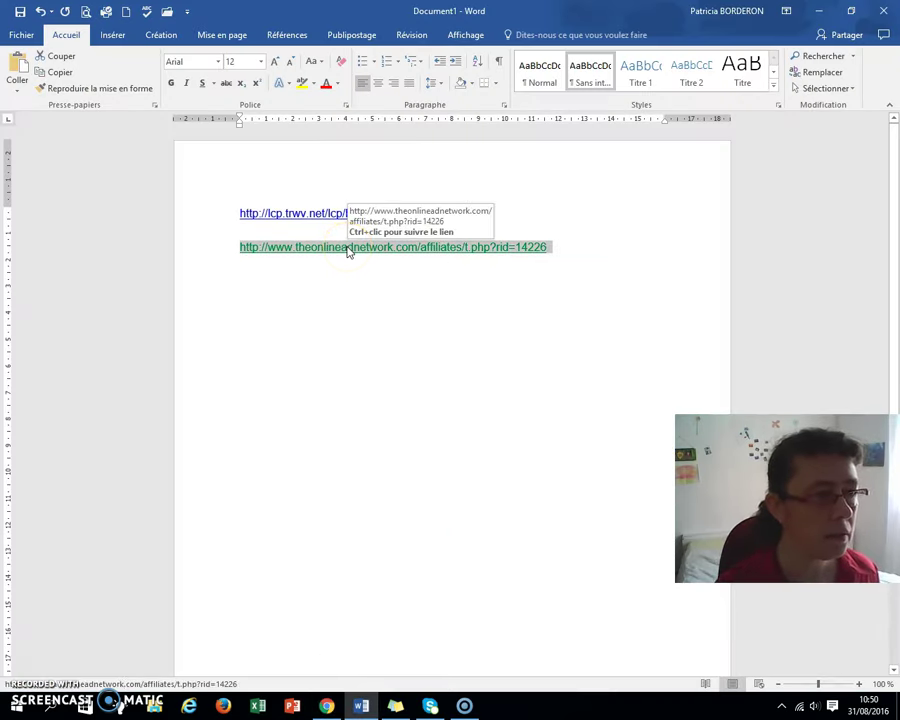
left_click(328, 708)
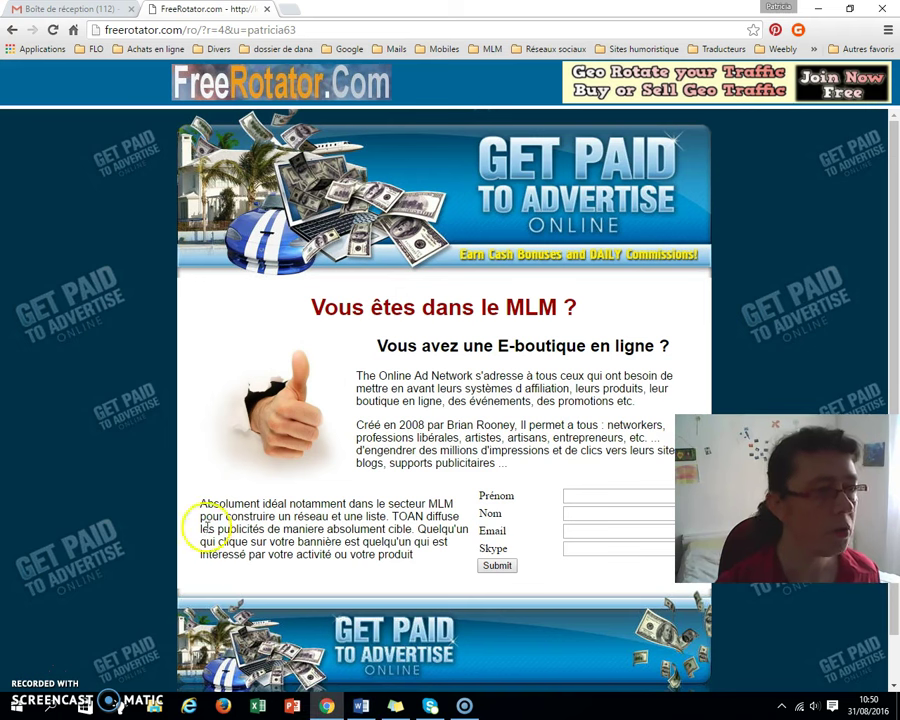
left_click(52, 30)
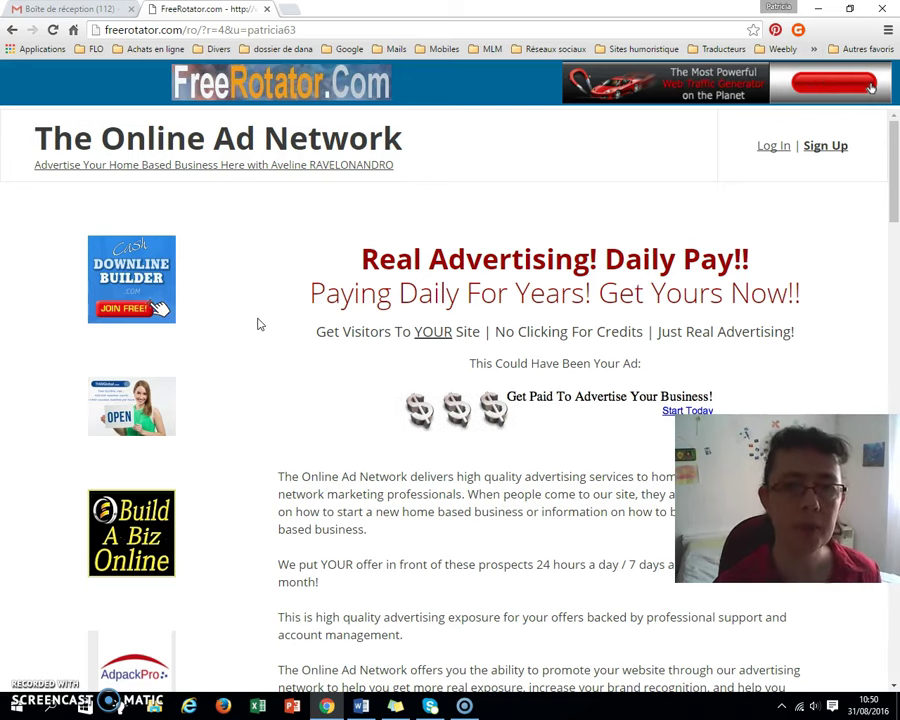
left_click(232, 31)
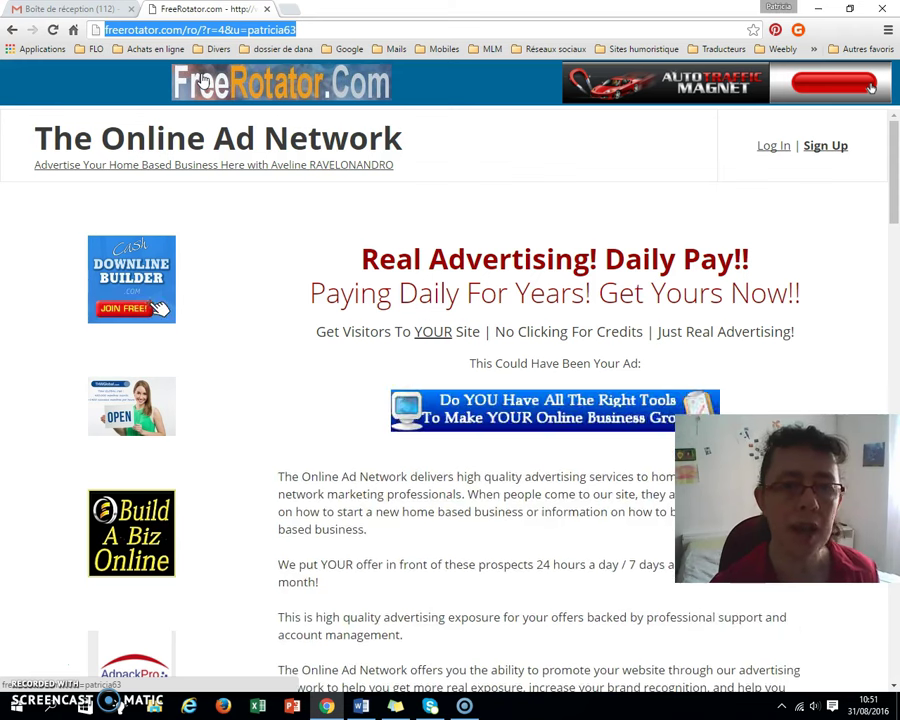
left_click(241, 206)
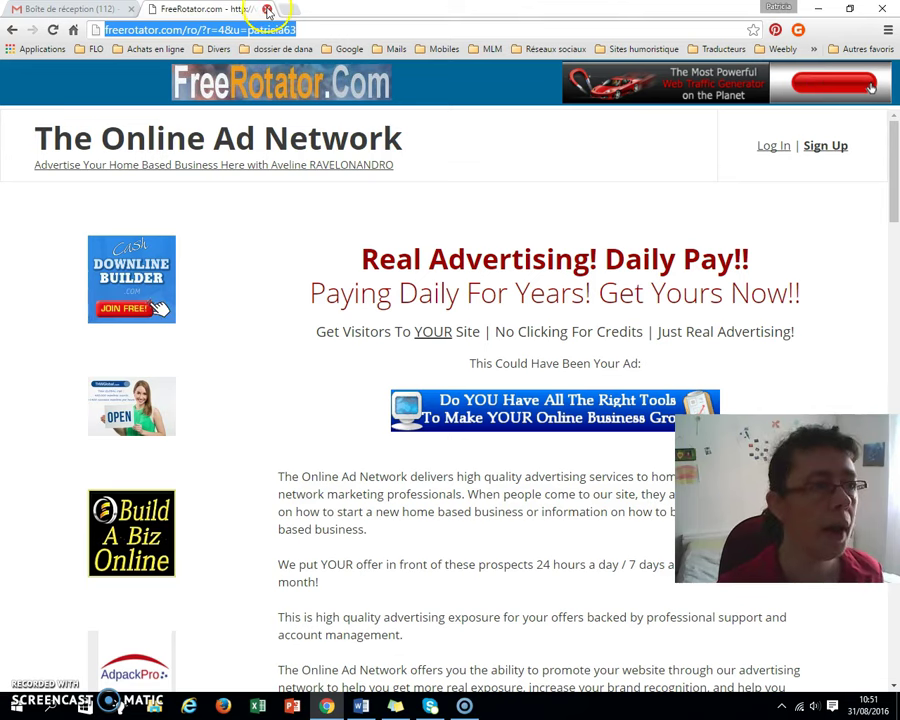